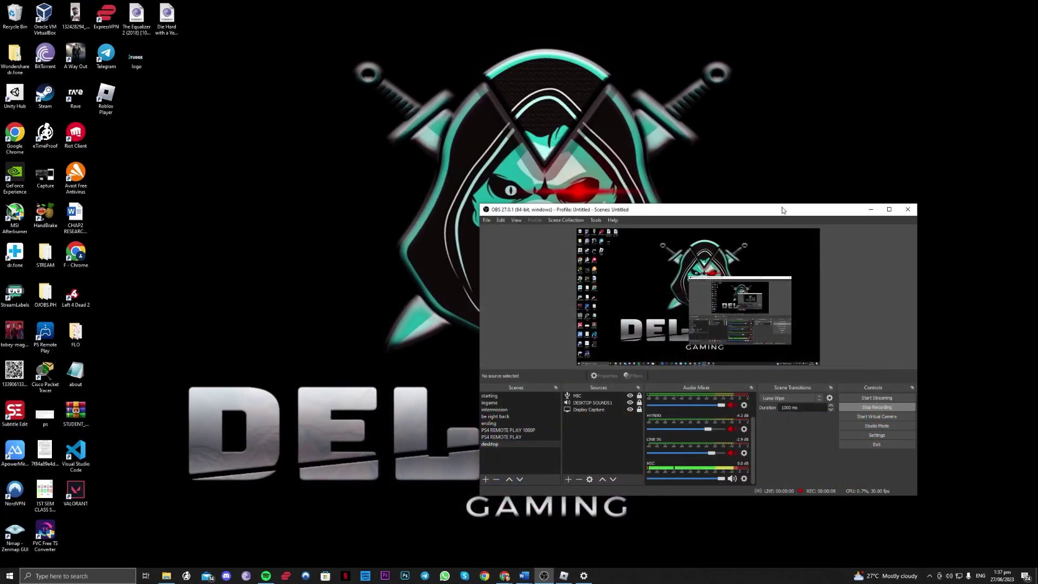
# Minimize the OBS window so the desktop with the Roblox Player shortcut is visible.
pyautogui.moveTo(784, 211); pyautogui.dragTo(726, 121)
# Create a new folder on the desktop and place it beside the Roblox Player shortcut.
pyautogui.press('super+Down')
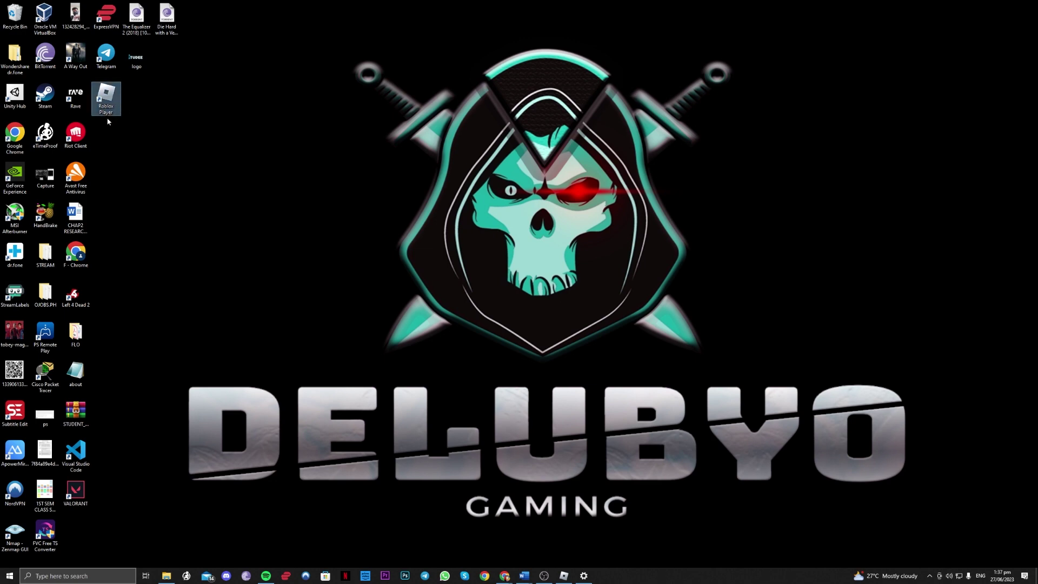
pyautogui.click(100, 103)
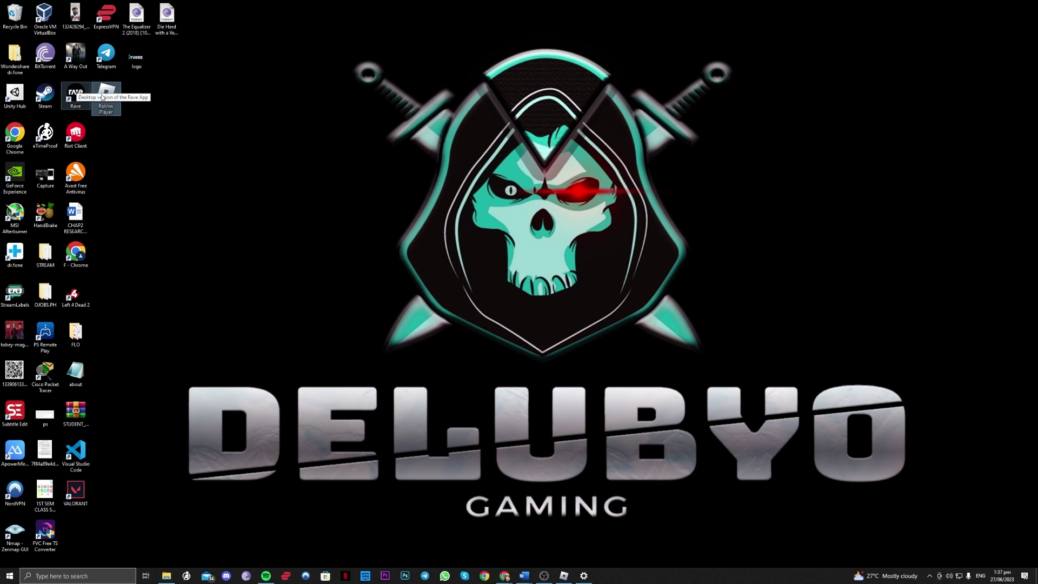
pyautogui.rightClick(151, 119)
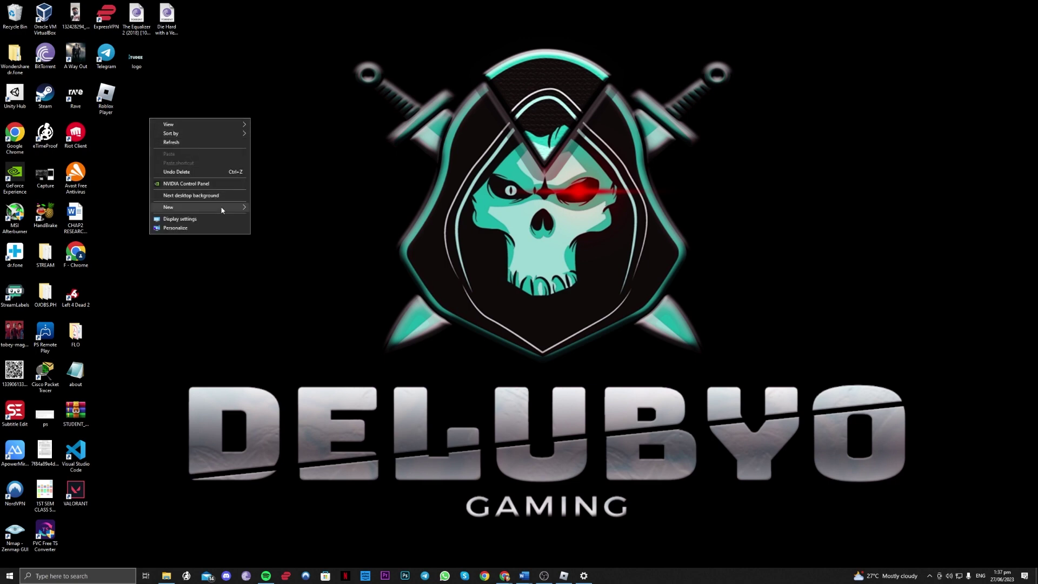
pyautogui.moveTo(219, 208)
pyautogui.click(267, 210)
pyautogui.moveTo(166, 131); pyautogui.dragTo(139, 99)
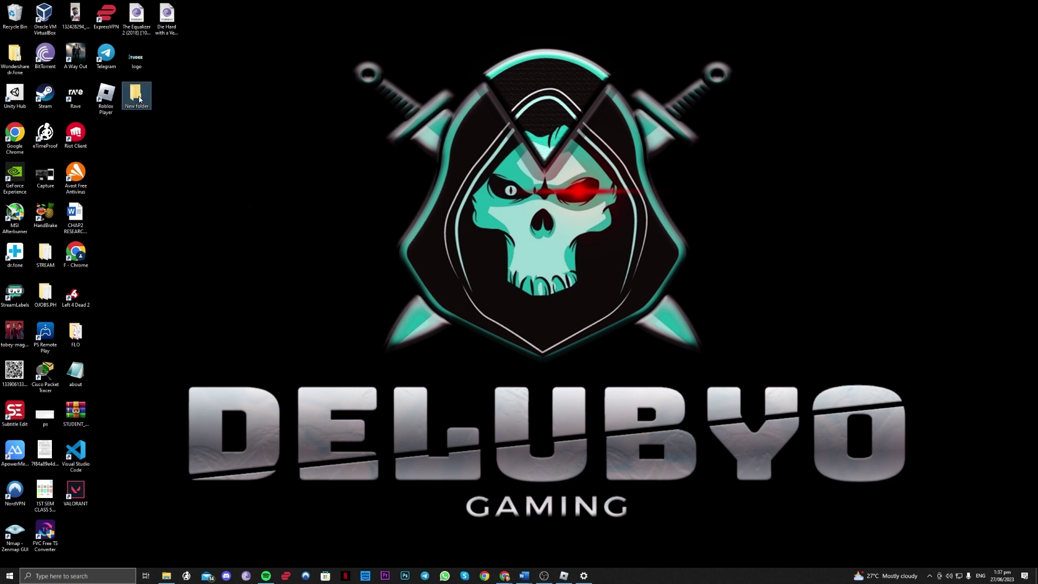
# Rename the new folder to ClientSettings.
pyautogui.rightClick(139, 98)
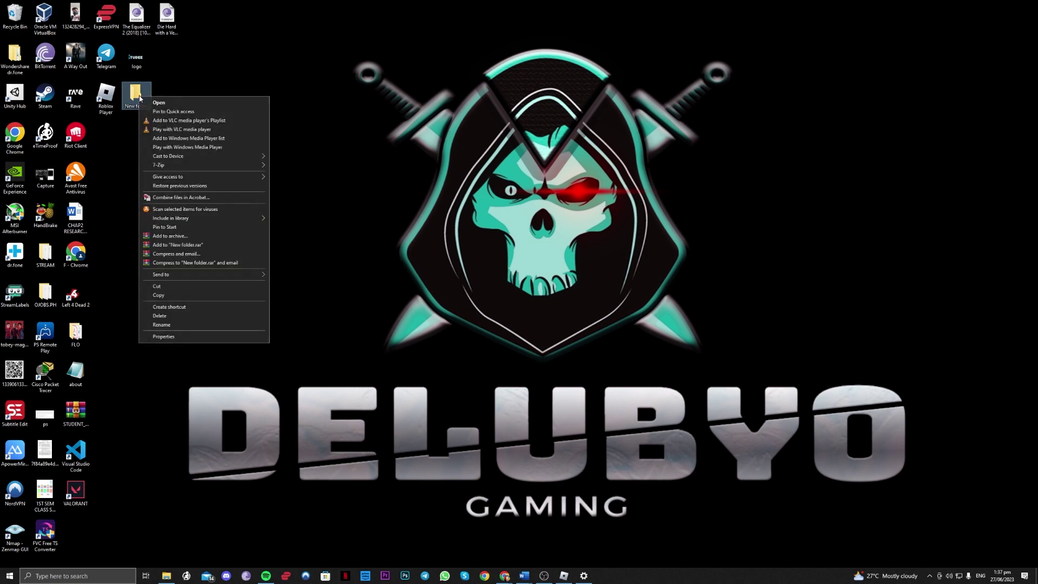
pyautogui.click(209, 325)
pyautogui.write('c')
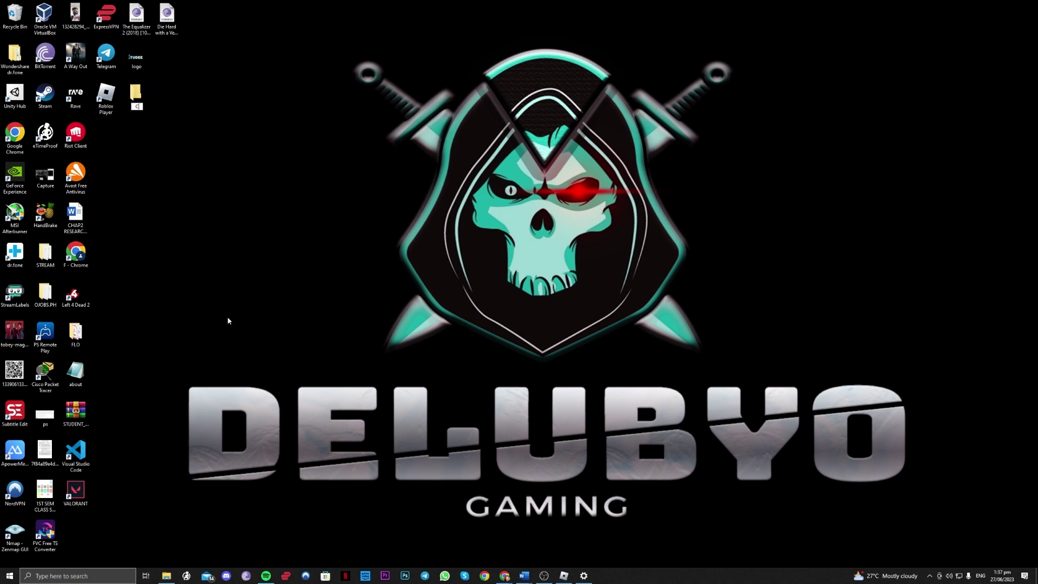
pyautogui.write('lientSettings')
pyautogui.click(148, 98)
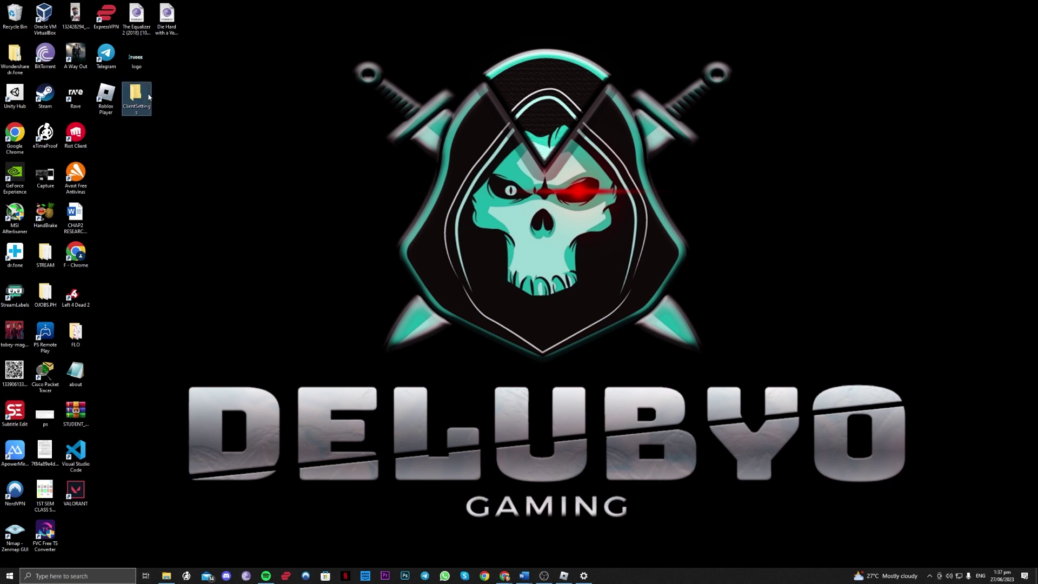
# Open the ClientSettings folder in a maximized File Explorer window.
pyautogui.doubleClick(148, 97)
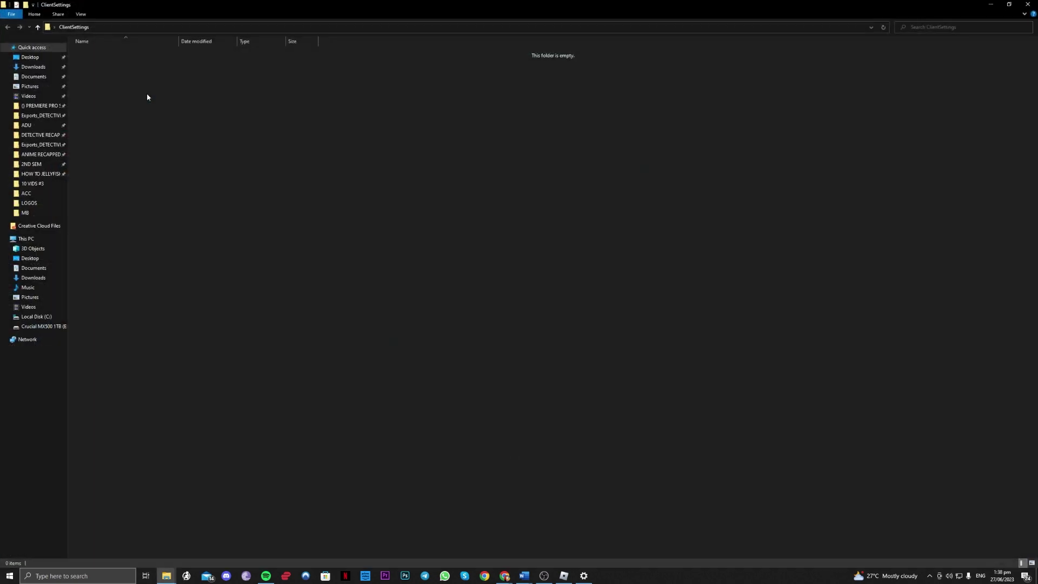
pyautogui.click(1009, 5)
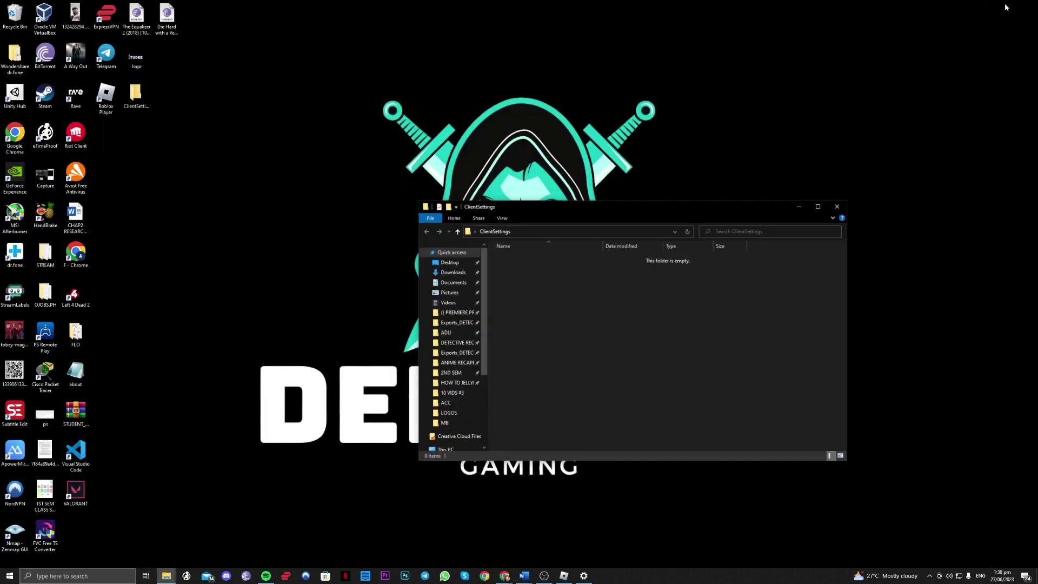
pyautogui.click(825, 204)
# Create a new text document named ClientAppSettings inside ClientSettings.
pyautogui.rightClick(551, 165)
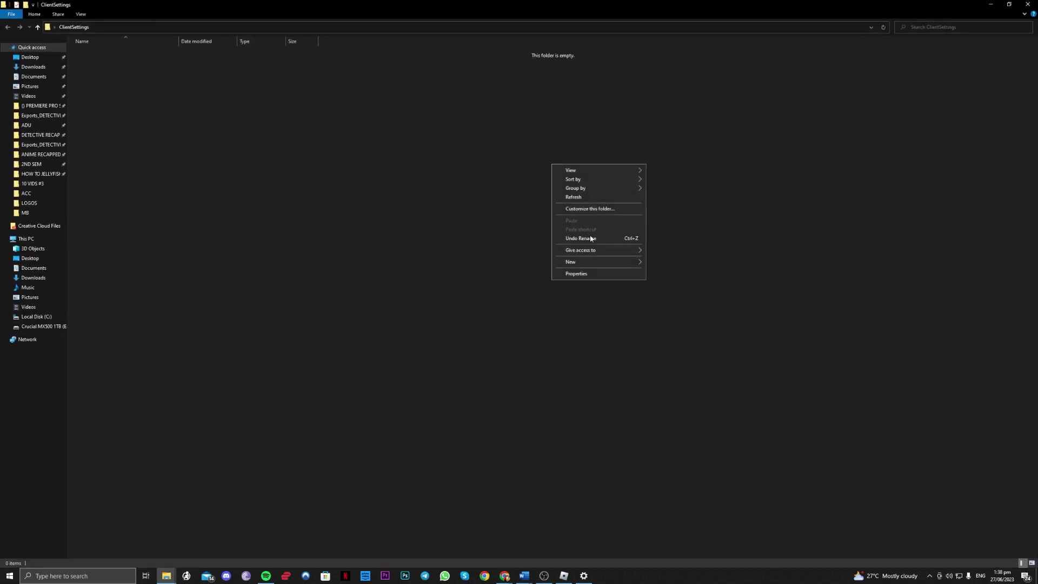
pyautogui.moveTo(605, 267)
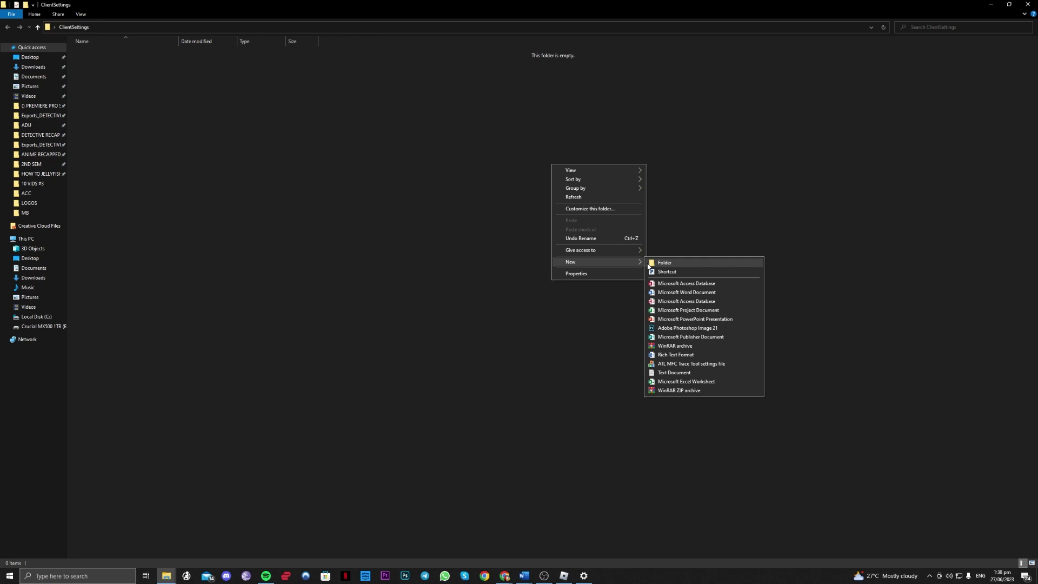
pyautogui.click(691, 373)
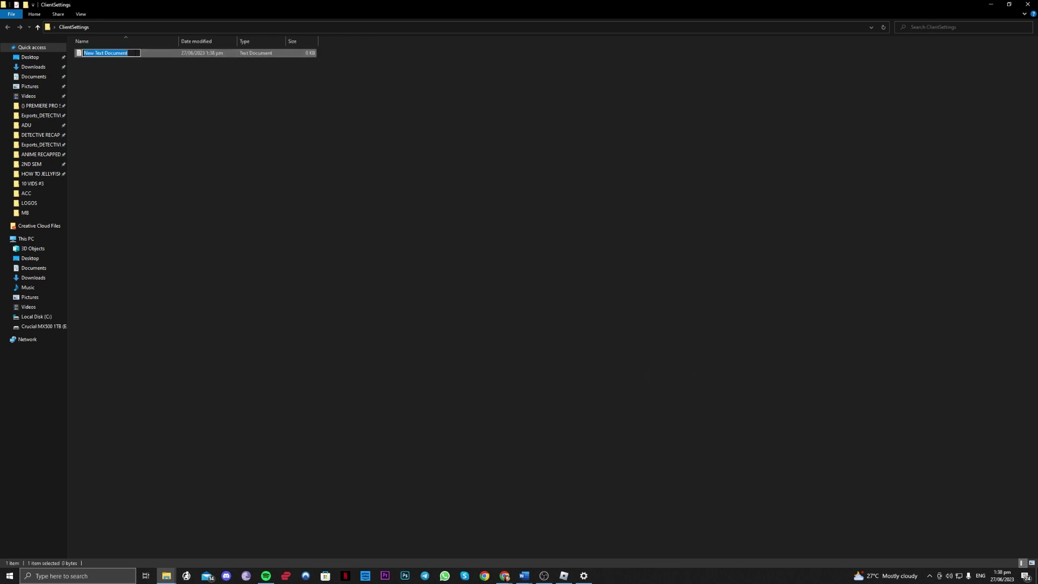
pyautogui.write('C')
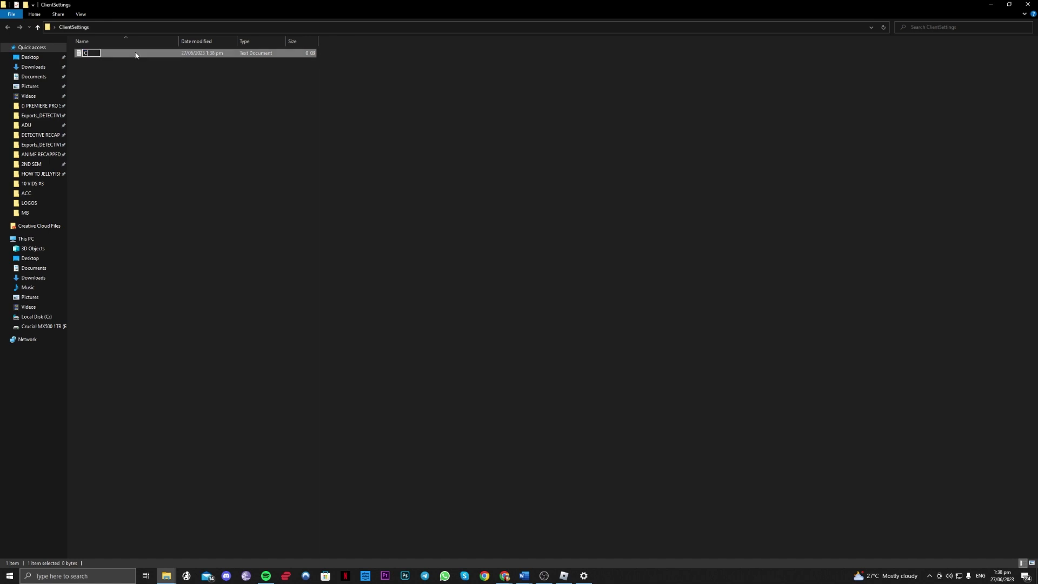
pyautogui.write('lientAppSettings')
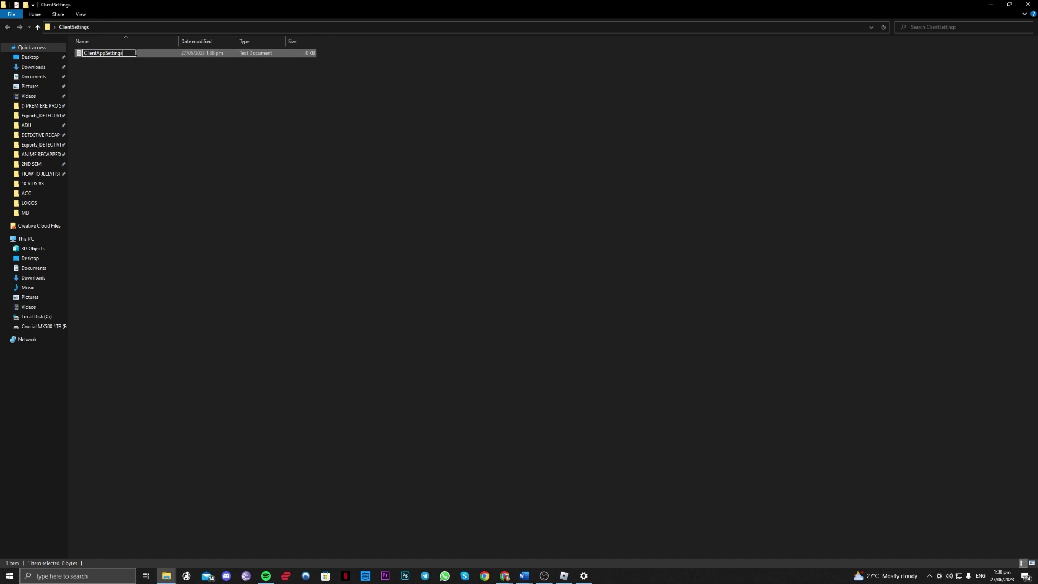
pyautogui.press('Return')
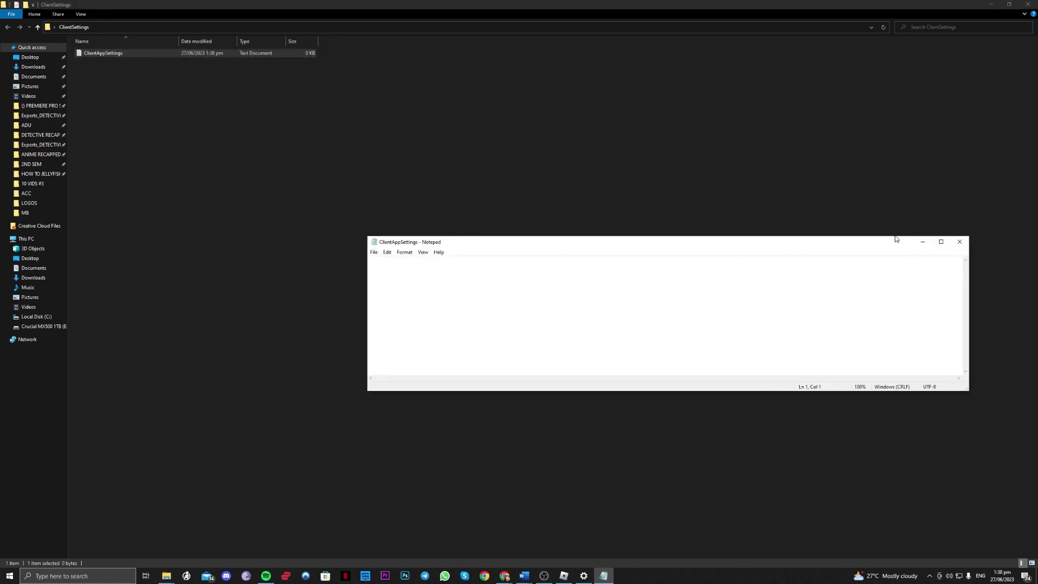
# Paste the FPS-unlock JSON (target FPS 300/500, FIntSSAOMipLevels 0) into ClientAppSettings and save.
pyautogui.moveTo(896, 242); pyautogui.dragTo(793, 192)
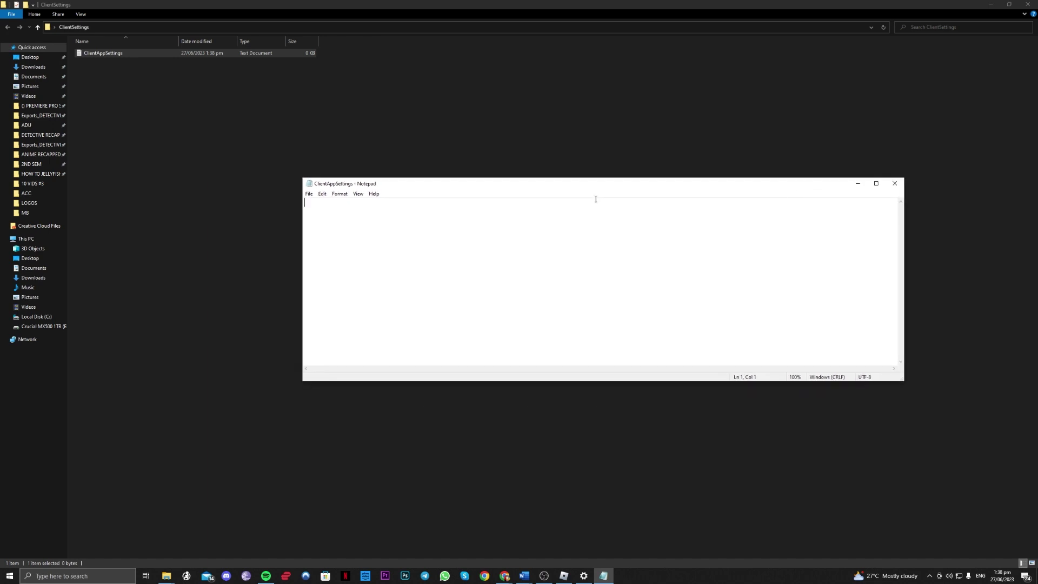
pyautogui.write('{ "DFIntTaskSchedulerTargetFps": 300, "DFIntTaskSchedulerTargetFps": 500, "FIntSSAOMipLevels": 0, }')
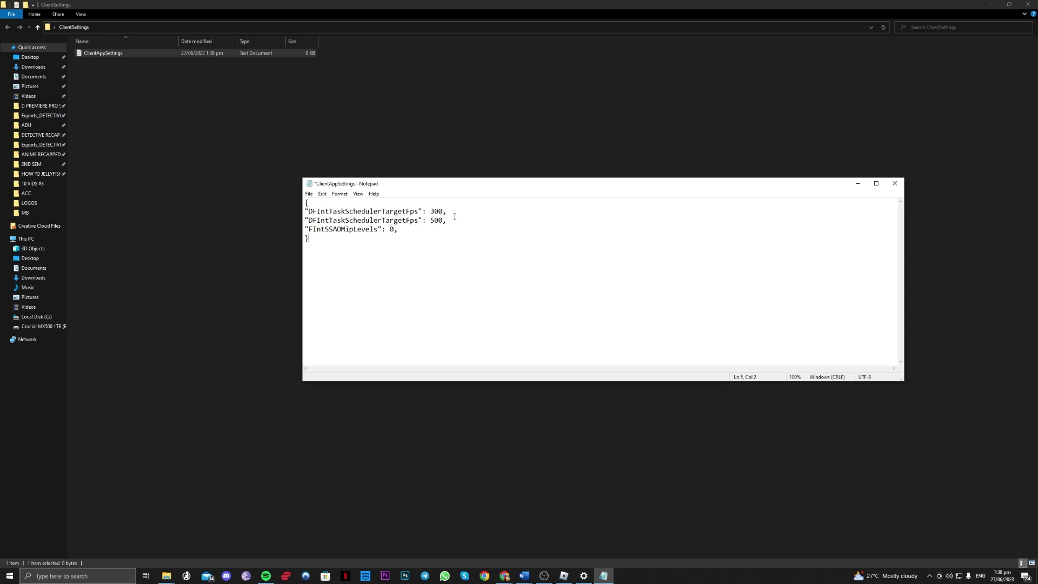
pyautogui.hotkey('ctrl', 's')
# Save a copy of the settings as ClientAppSettings.json in the ClientSettings folder.
pyautogui.click(308, 195)
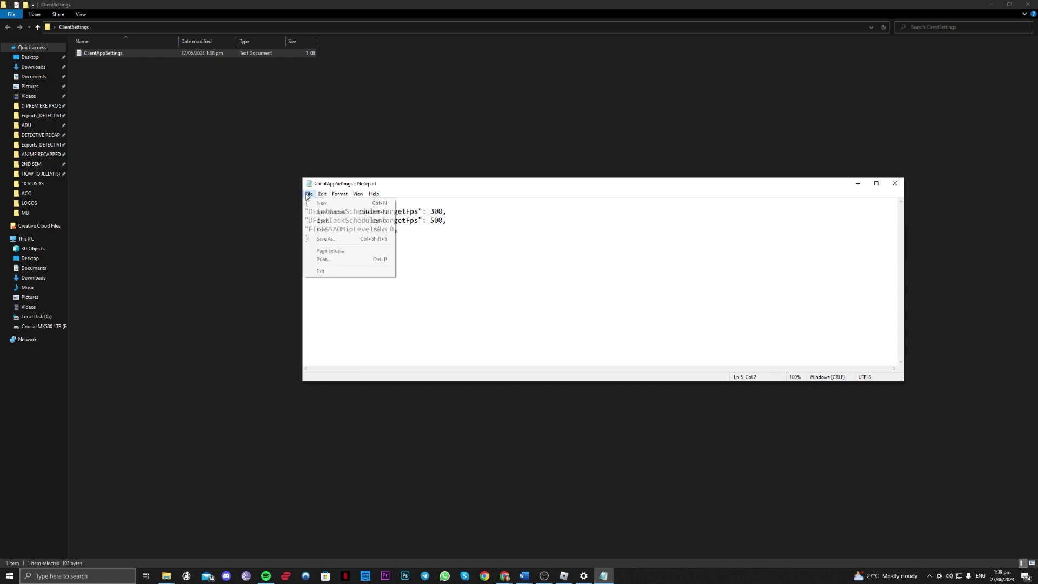
pyautogui.click(327, 238)
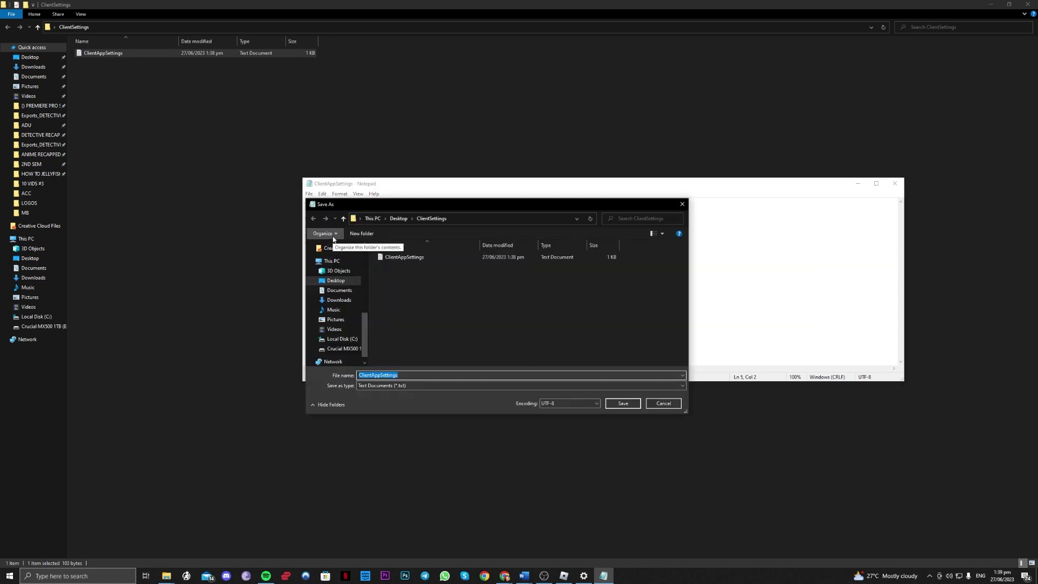
pyautogui.click(423, 374)
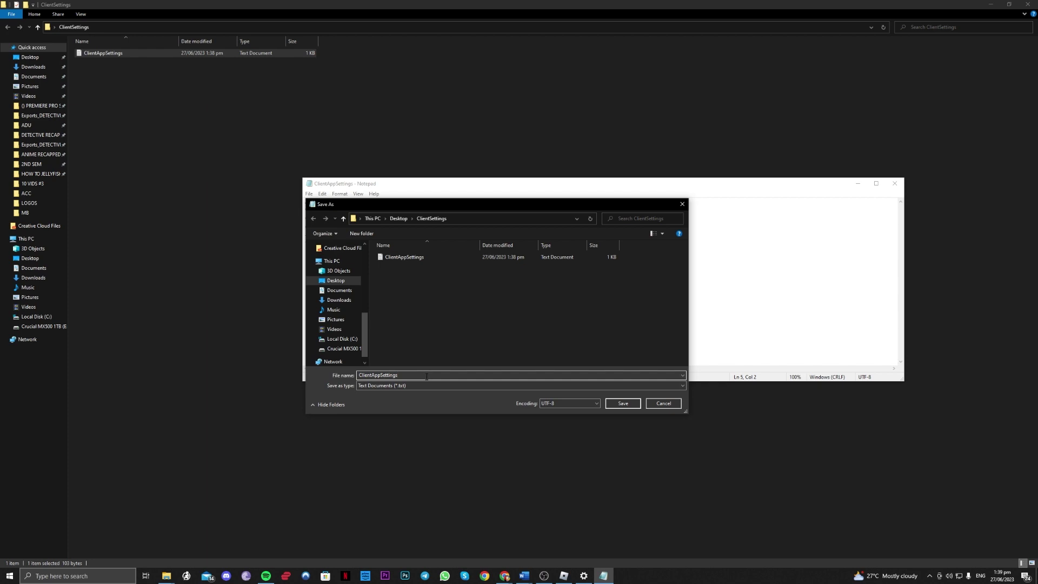
pyautogui.write('.json')
pyautogui.press('Return')
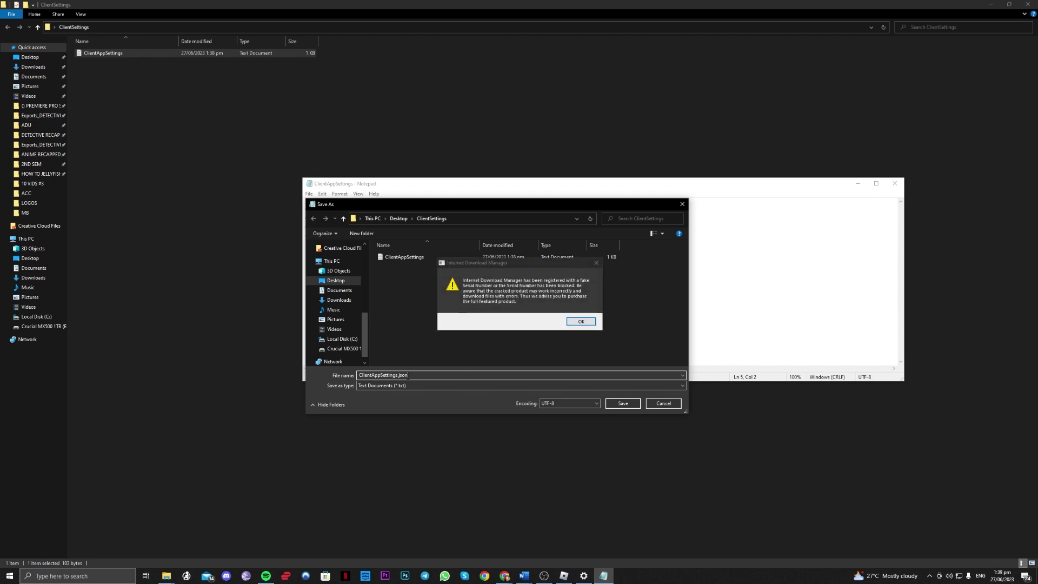
pyautogui.click(596, 265)
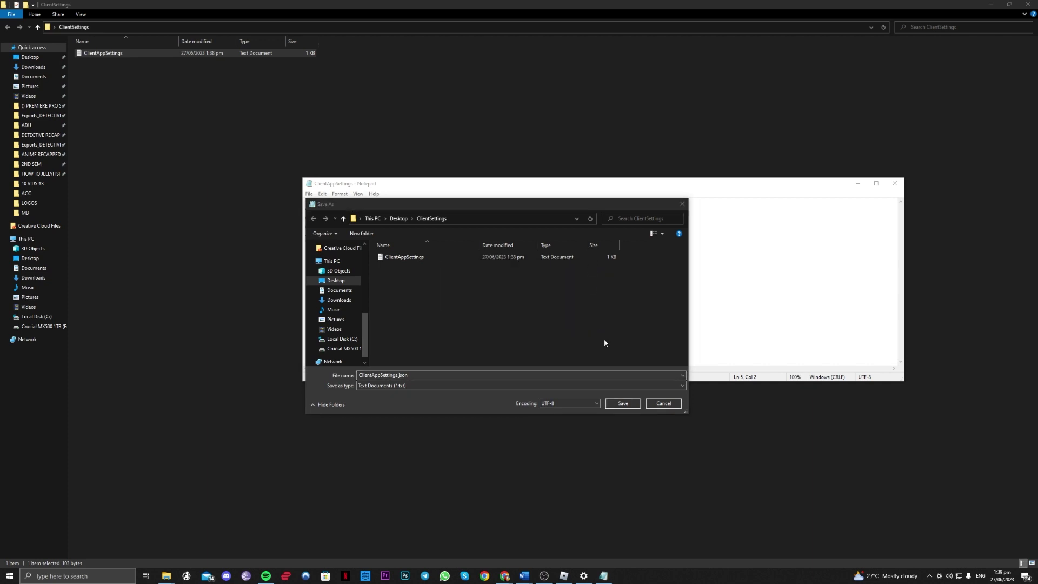
pyautogui.click(630, 406)
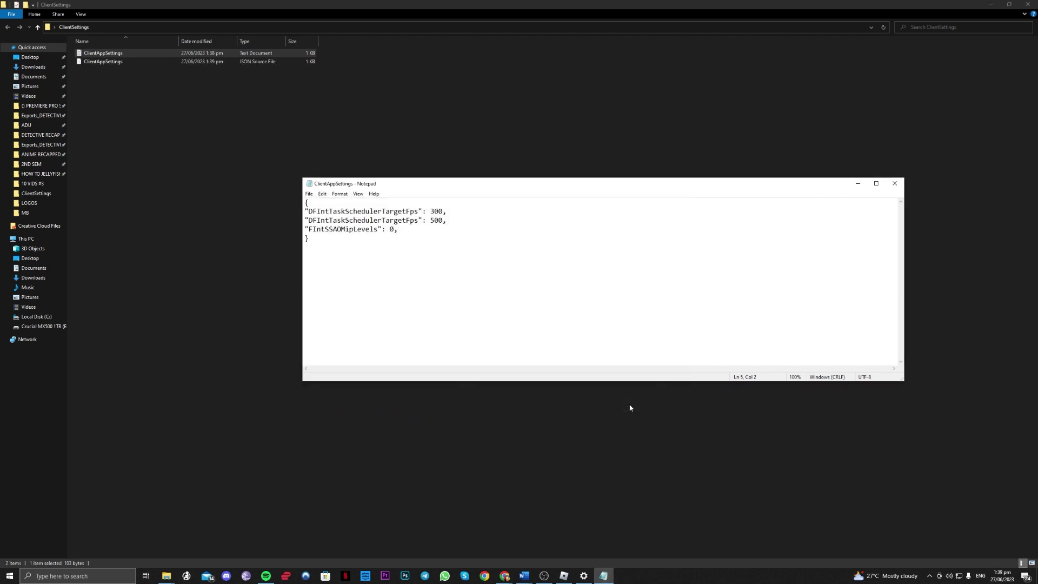
# Confirm ClientSettings holds both JSON and text ClientAppSettings files, viewed as large icons.
pyautogui.click(146, 64)
pyautogui.click(140, 53)
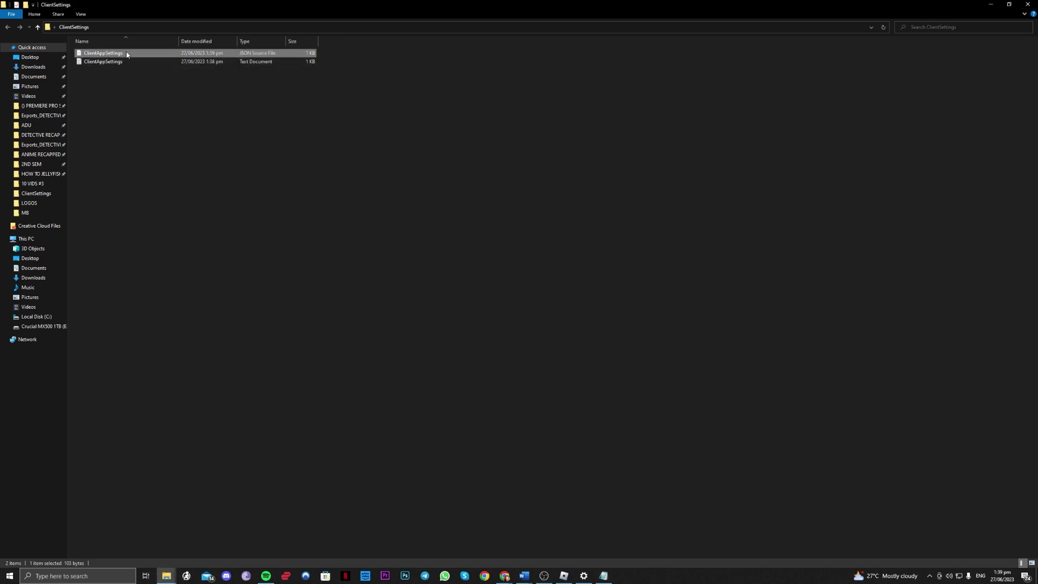
pyautogui.click(177, 107)
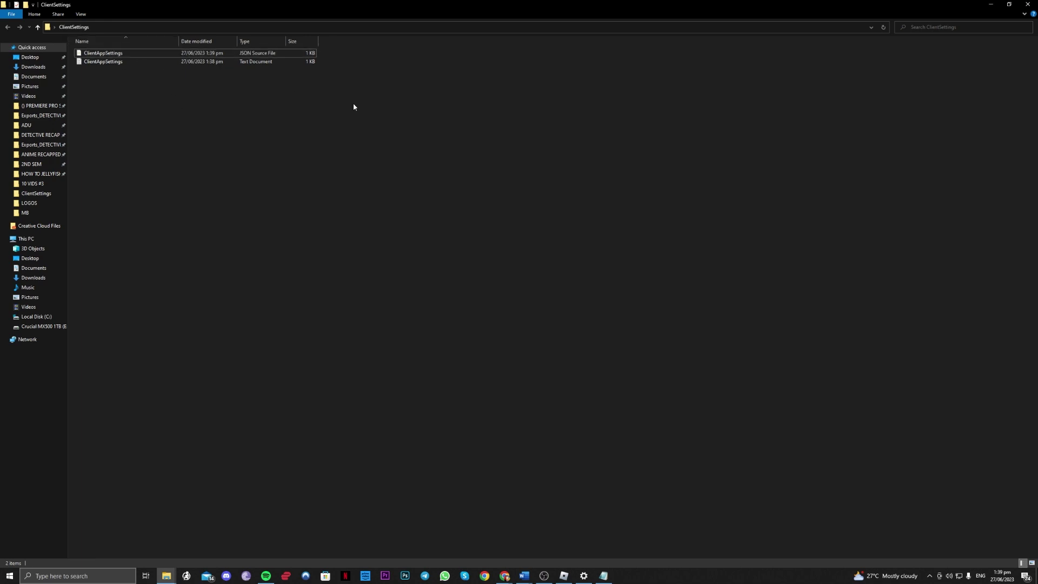
pyautogui.click(1031, 563)
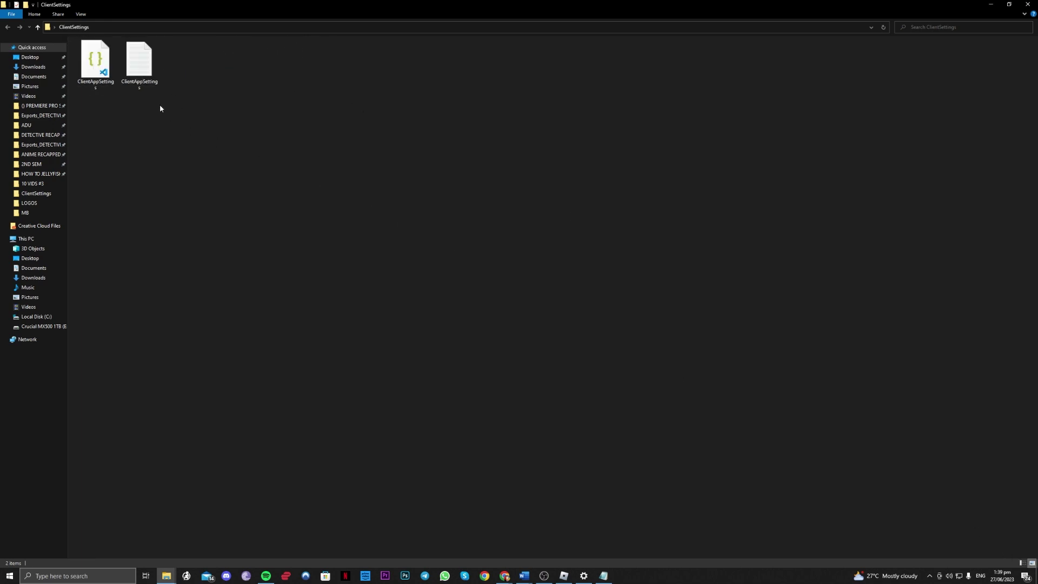
pyautogui.click(112, 74)
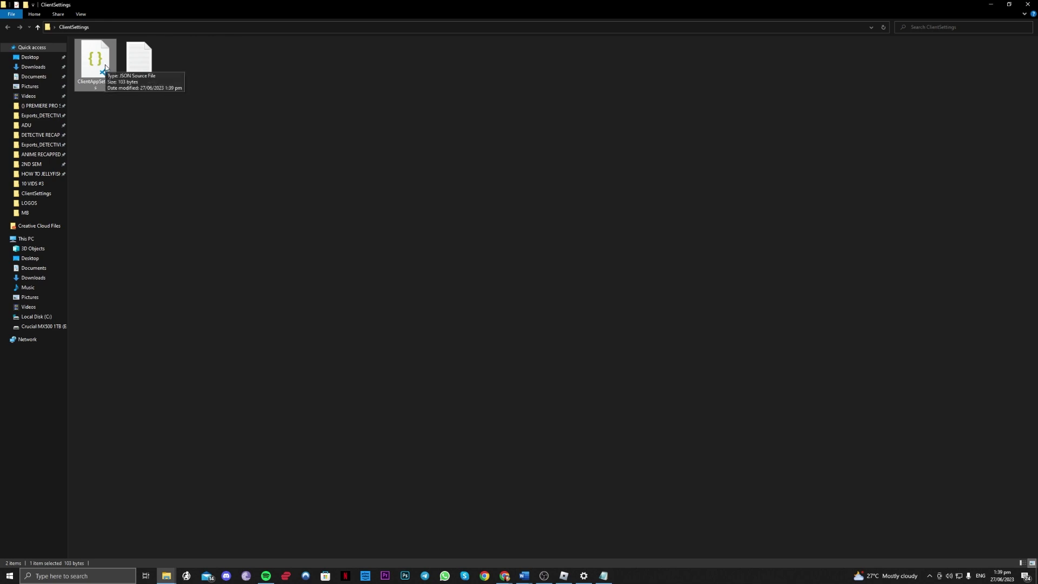
pyautogui.click(203, 131)
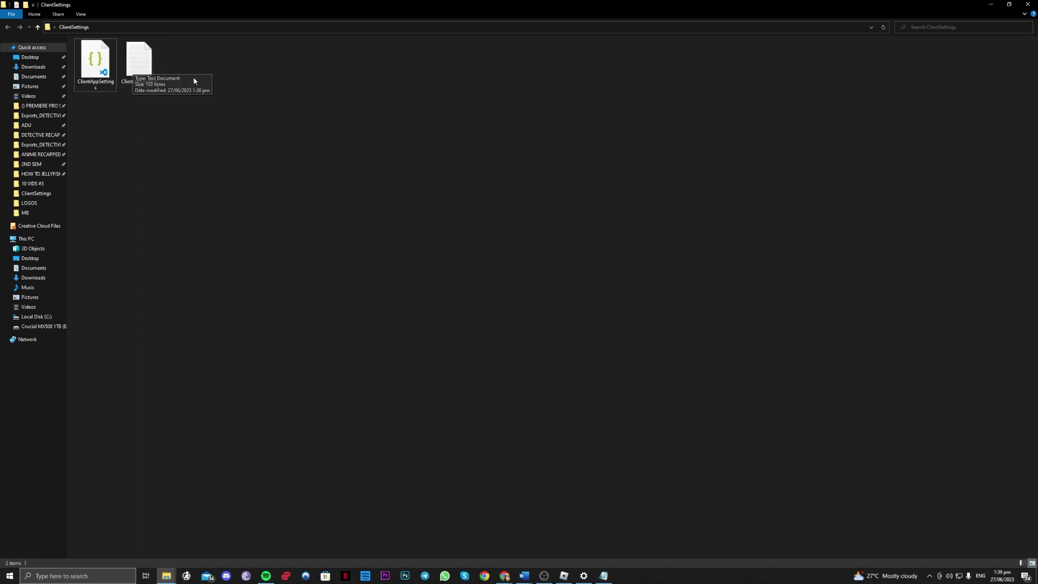
# Close both ClientAppSettings Notepad windows, minimise Explorer and bring the Roblox home screen back.
pyautogui.doubleClick(138, 60)
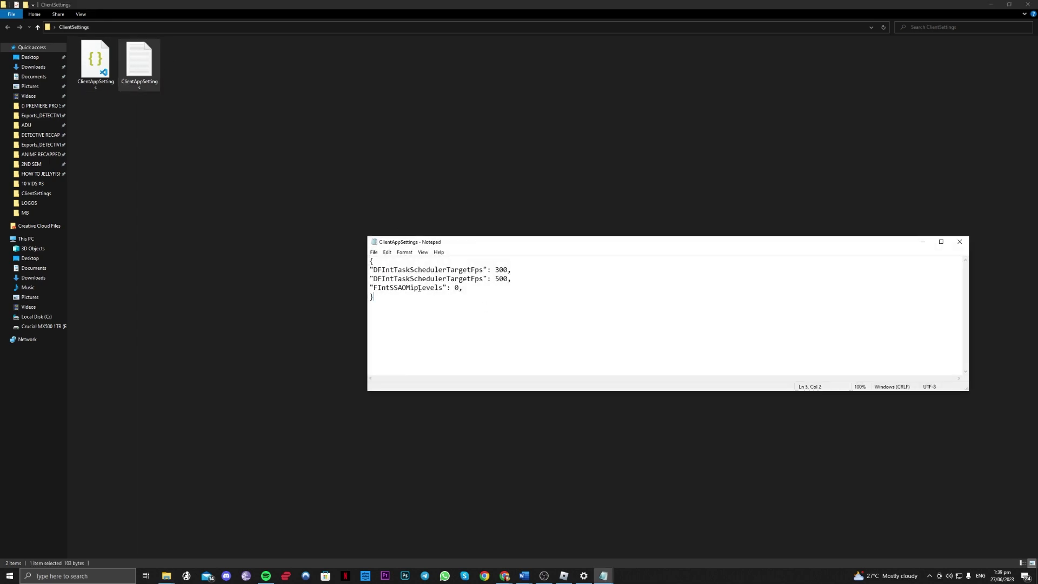
pyautogui.moveTo(373, 297); pyautogui.dragTo(370, 260)
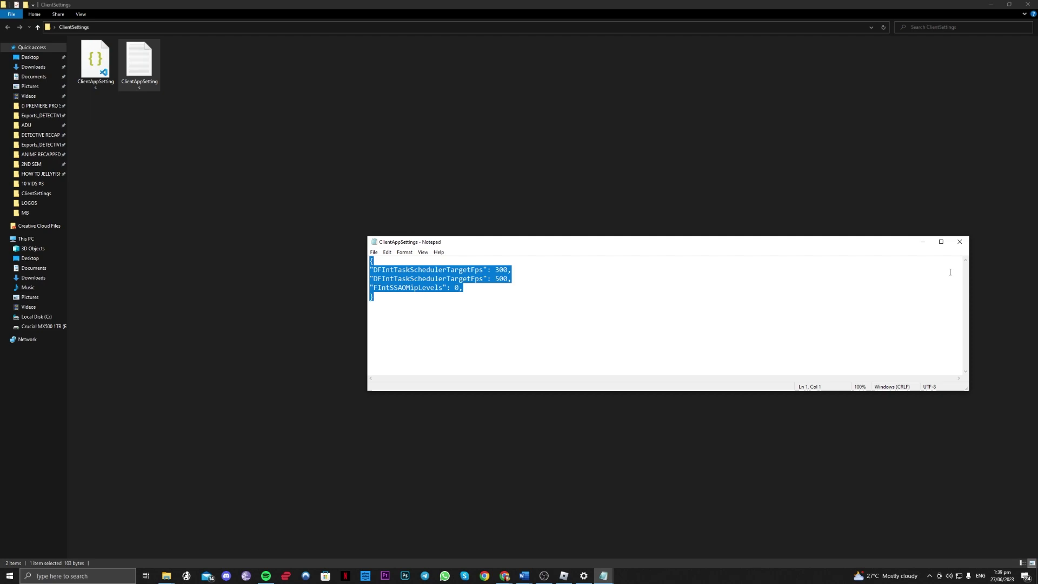
pyautogui.click(960, 242)
pyautogui.click(993, 4)
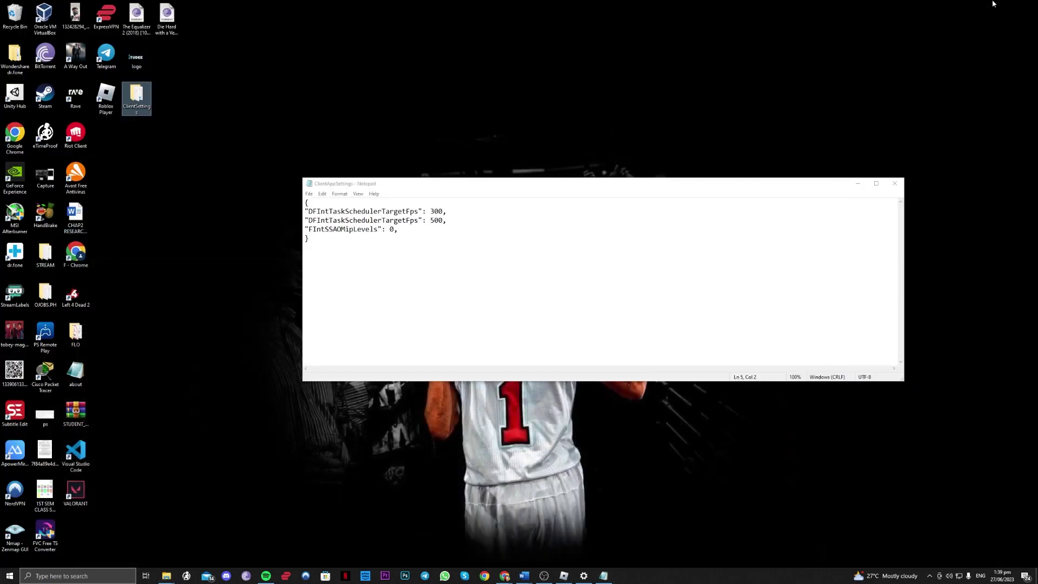
pyautogui.click(890, 186)
pyautogui.click(564, 575)
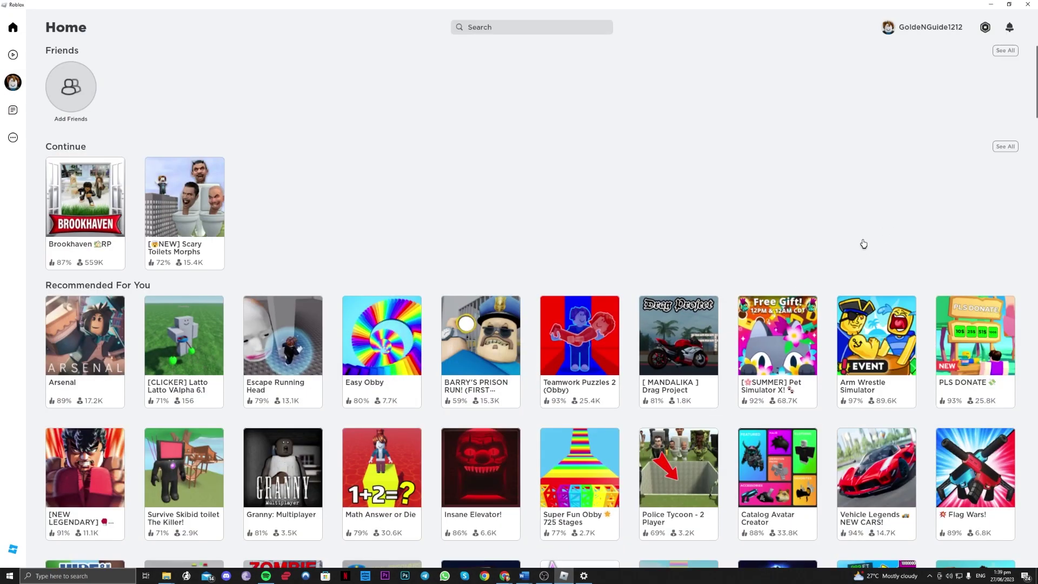
# Open the Roblox Player shortcut's file location to reach its version folder.
pyautogui.click(995, 4)
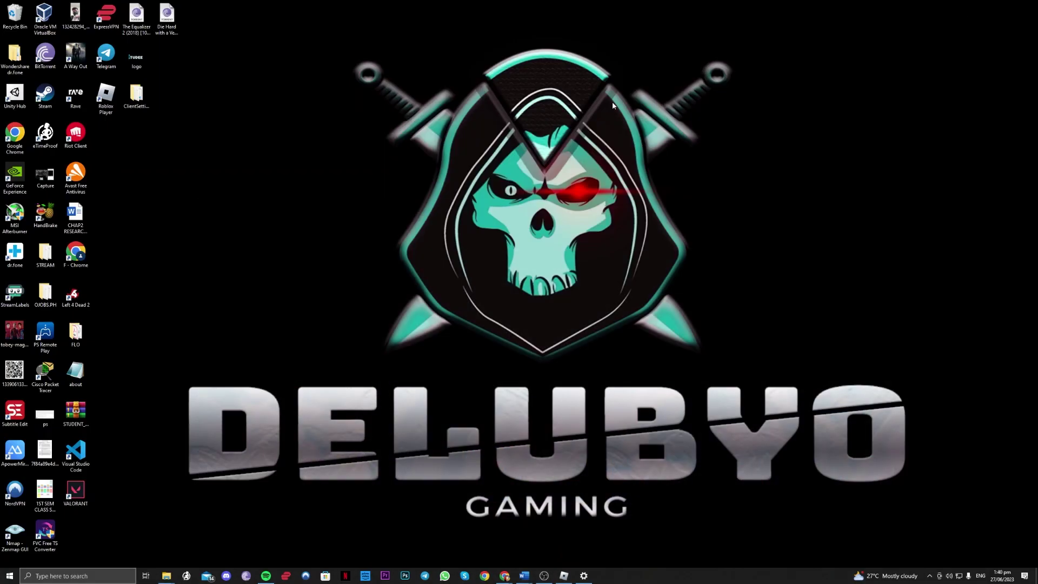
pyautogui.click(134, 107)
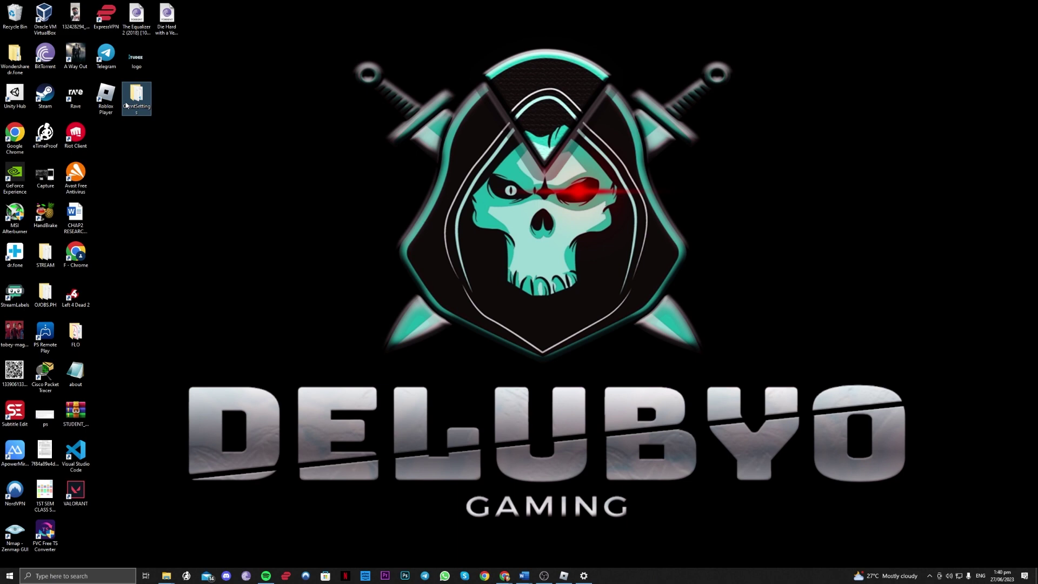
pyautogui.click(113, 105)
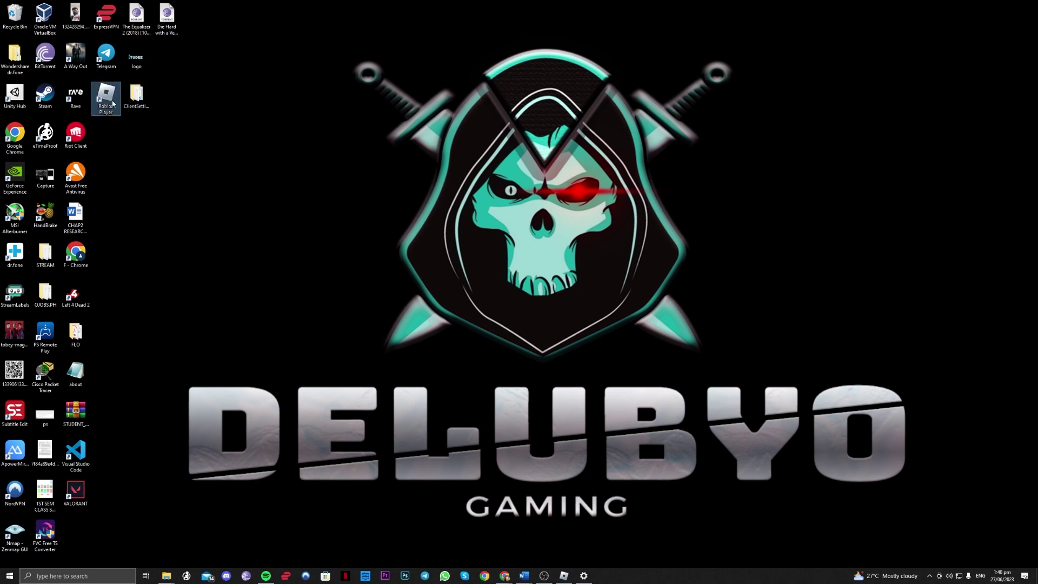
pyautogui.rightClick(113, 105)
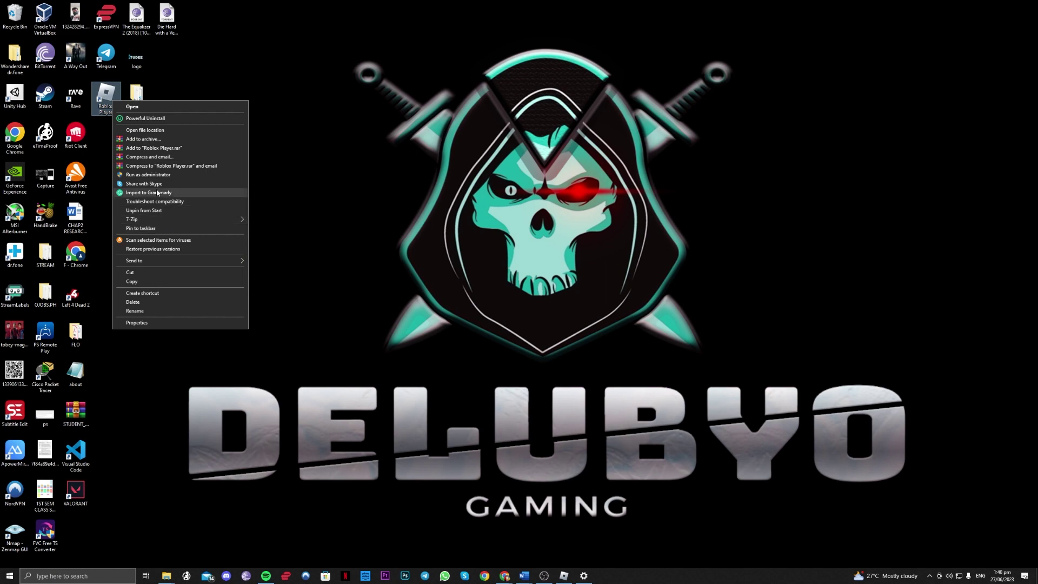
pyautogui.click(252, 145)
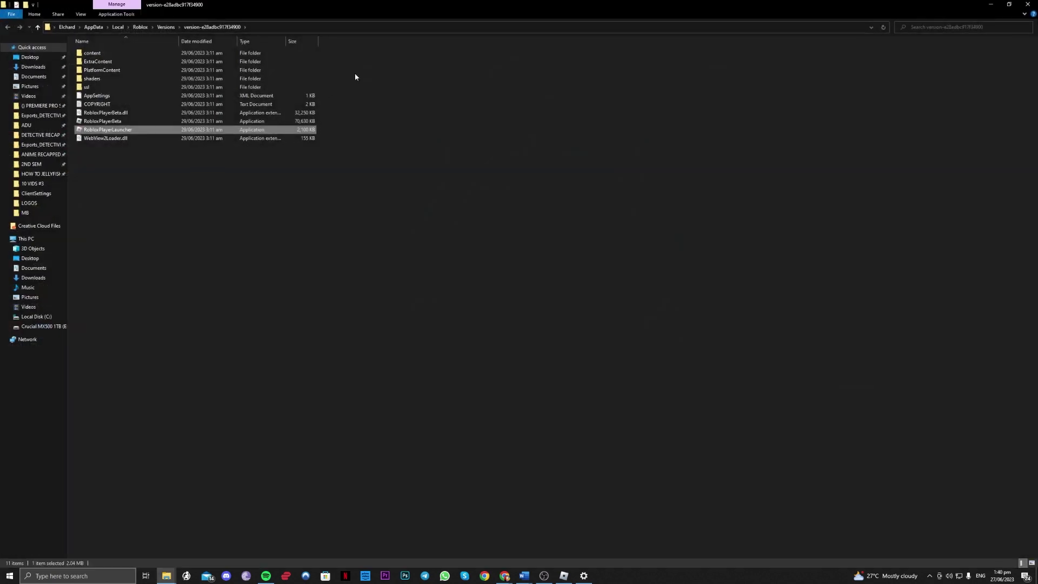
# Move the desktop ClientSettings folder into the version-e2ba8bc917f34900 folder and close Explorer.
pyautogui.click(1009, 3)
pyautogui.click(106, 97)
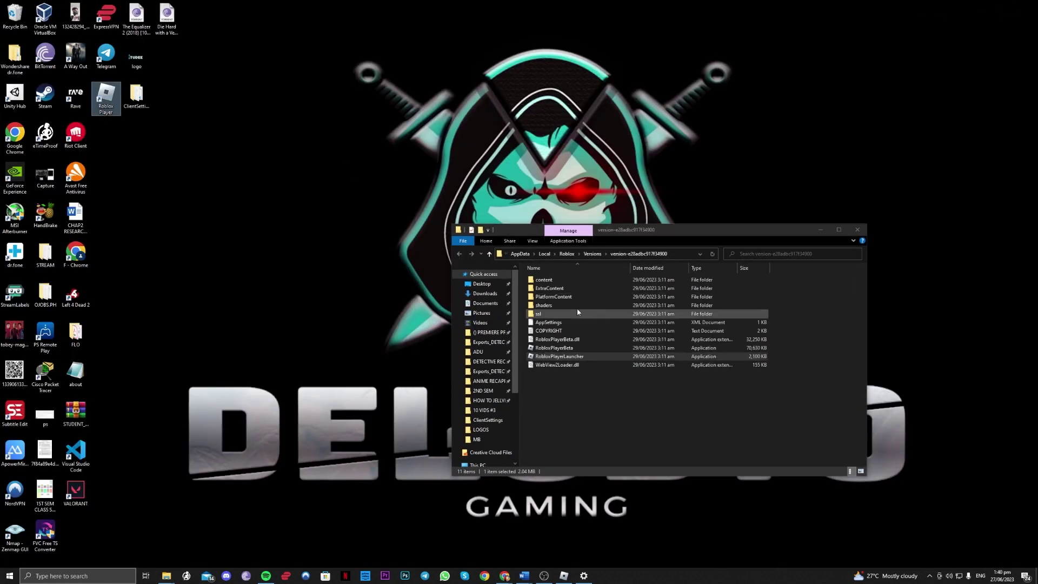
pyautogui.moveTo(136, 95); pyautogui.dragTo(580, 421)
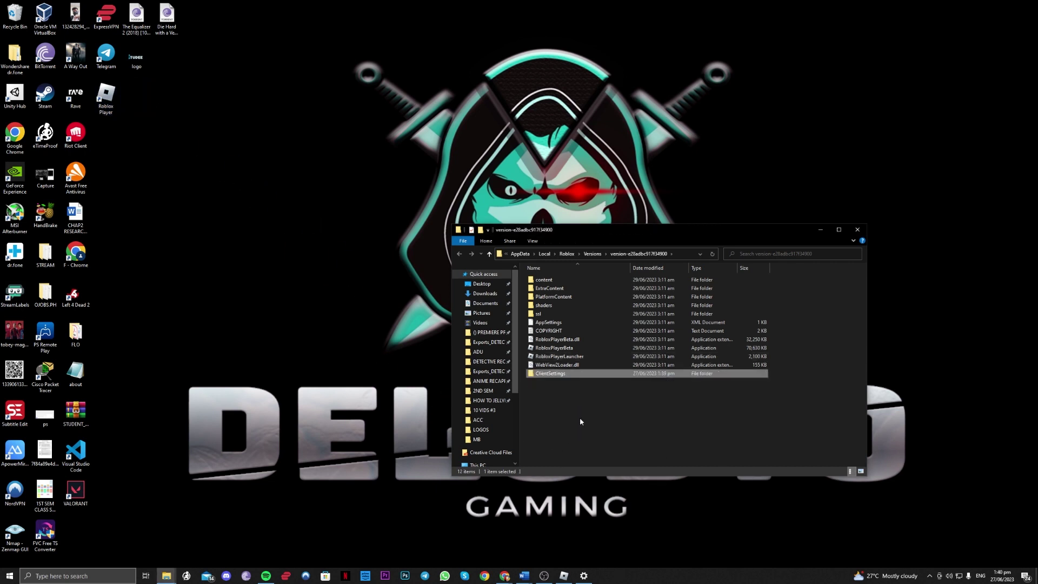
pyautogui.click(648, 419)
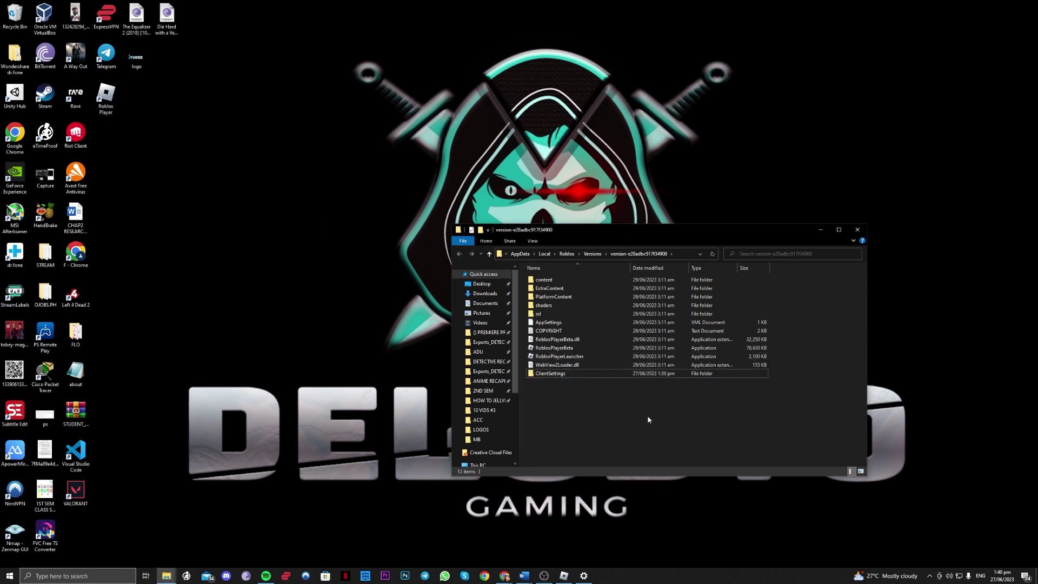
pyautogui.click(859, 230)
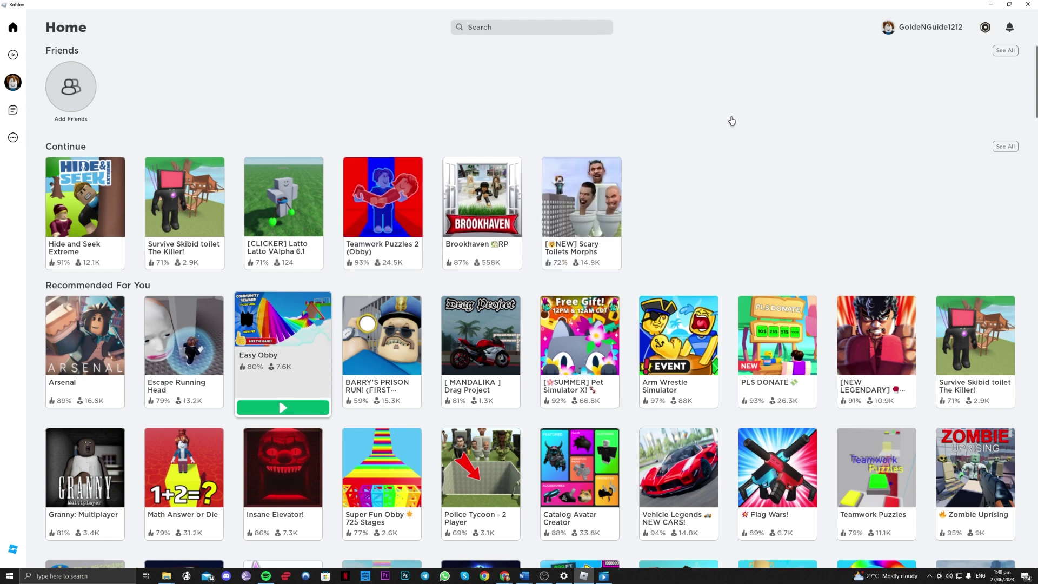
# Start Barry's Prison Run on EASY and display the Shift+F5 performance stats overlay.
pyautogui.scroll(-1, 731, 120)
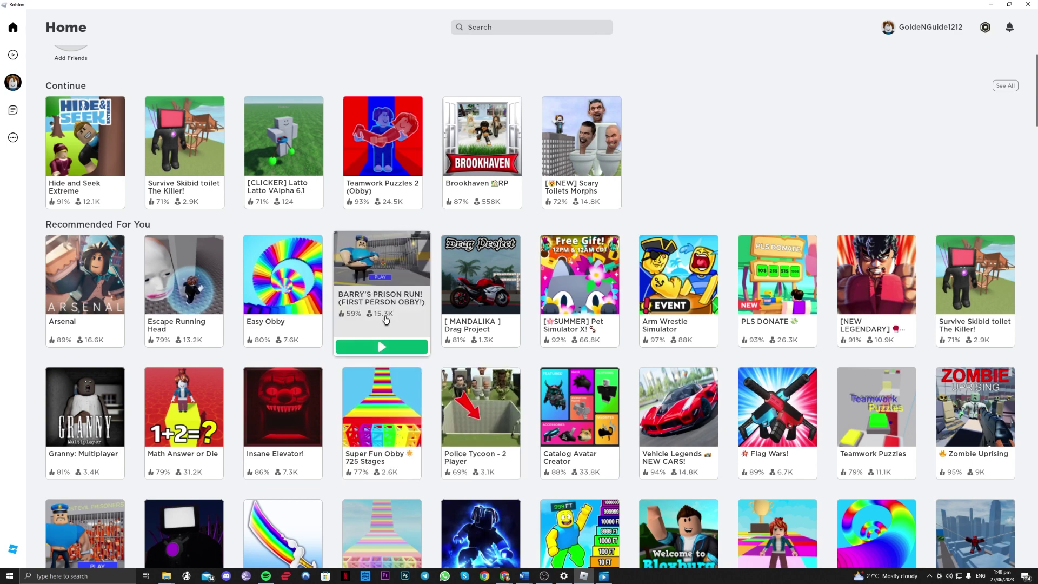
pyautogui.click(386, 346)
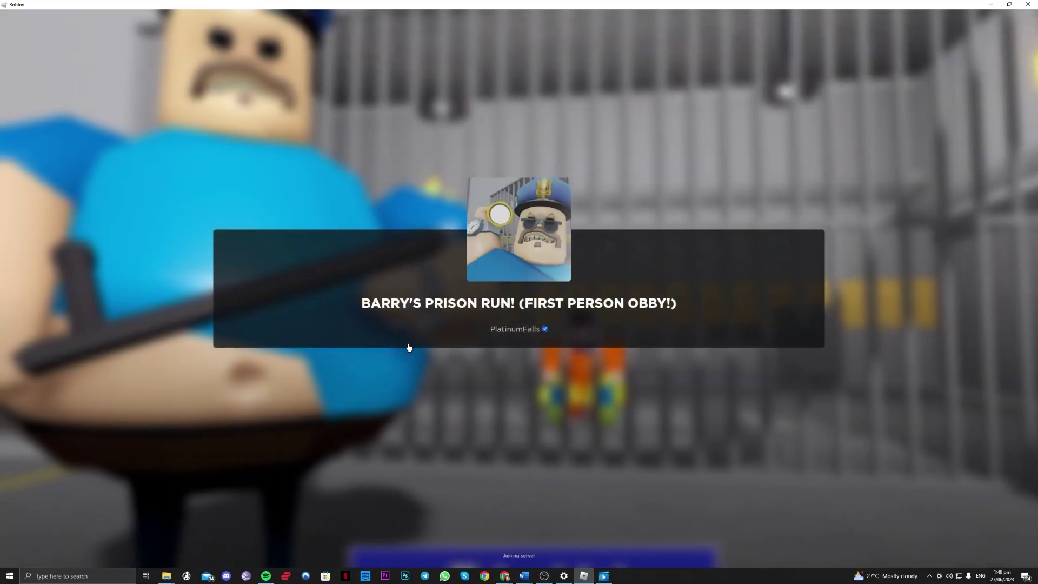
pyautogui.click(583, 418)
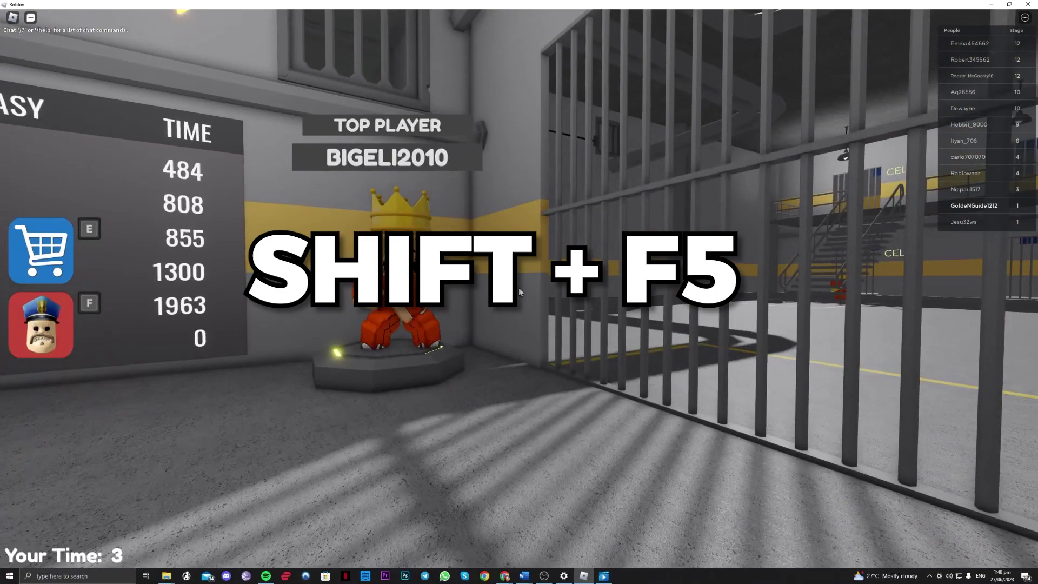
pyautogui.hotkey('shift', 'F5')
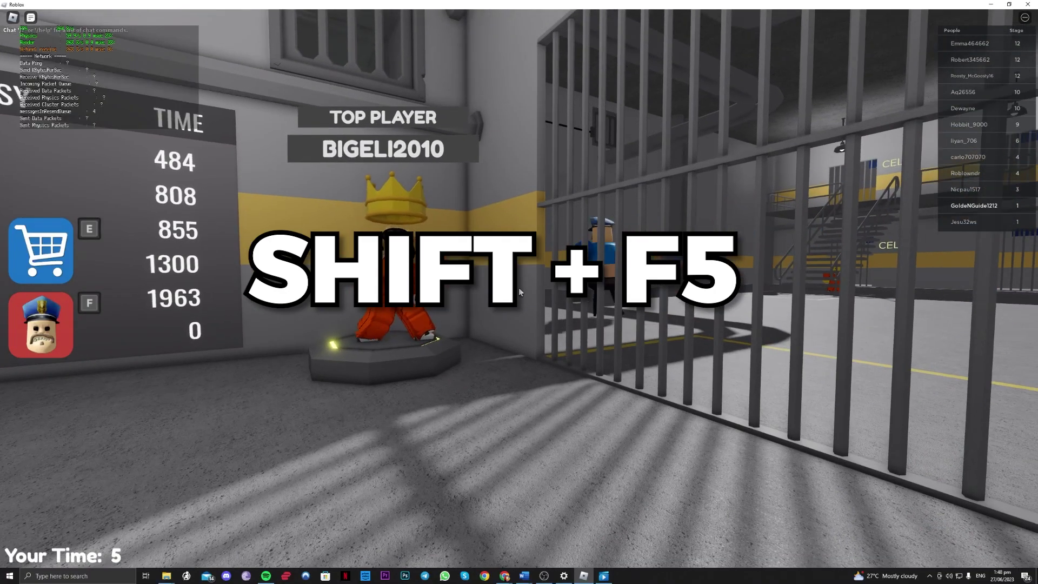